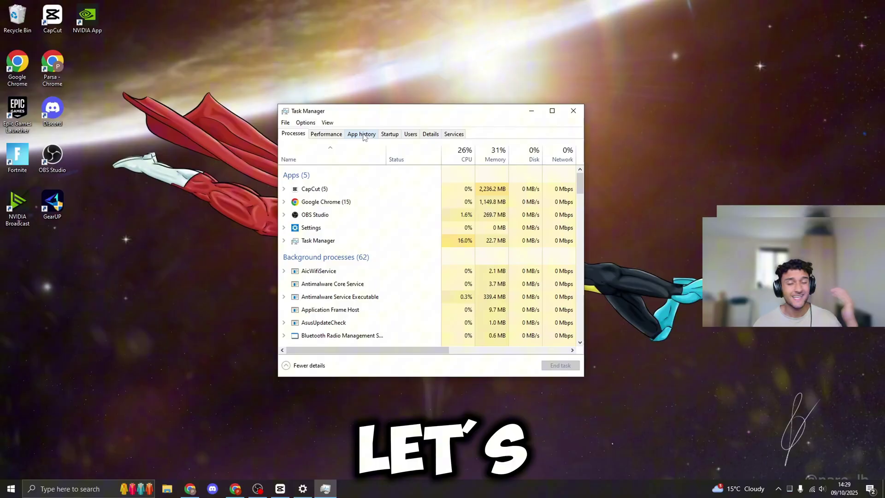
Show the list of apps that launch at startup on Task Manager's Startup tab.
left_click(389, 134)
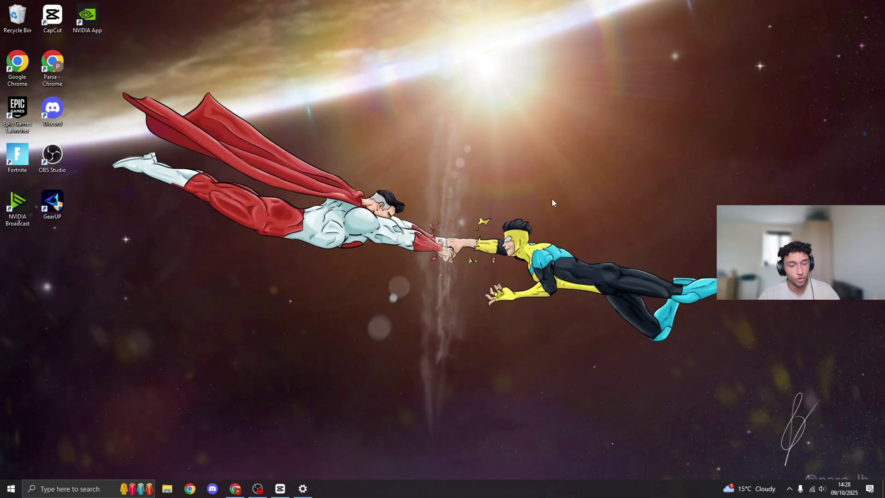
Search 'con' and reach Advanced system settings via Control Panel's System and Security > System.
left_click(77, 490)
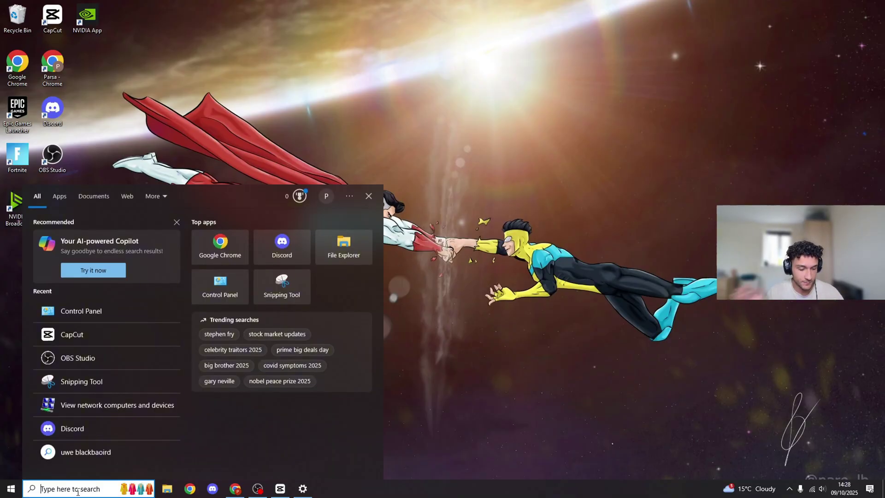
type("con")
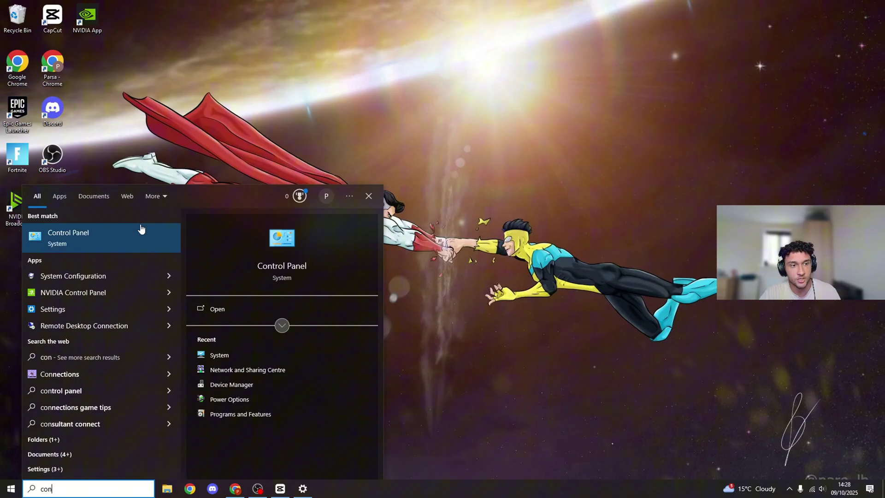
left_click(141, 229)
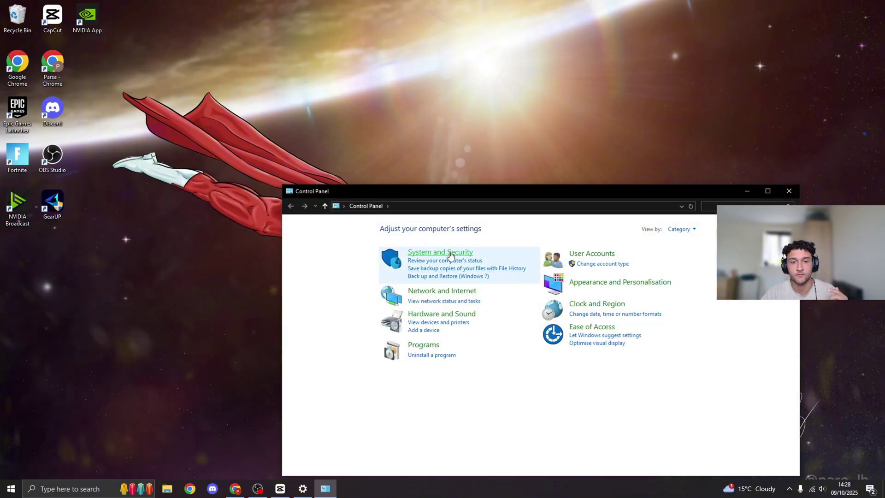
left_click(451, 255)
left_click_drag(504, 196, 494, 120)
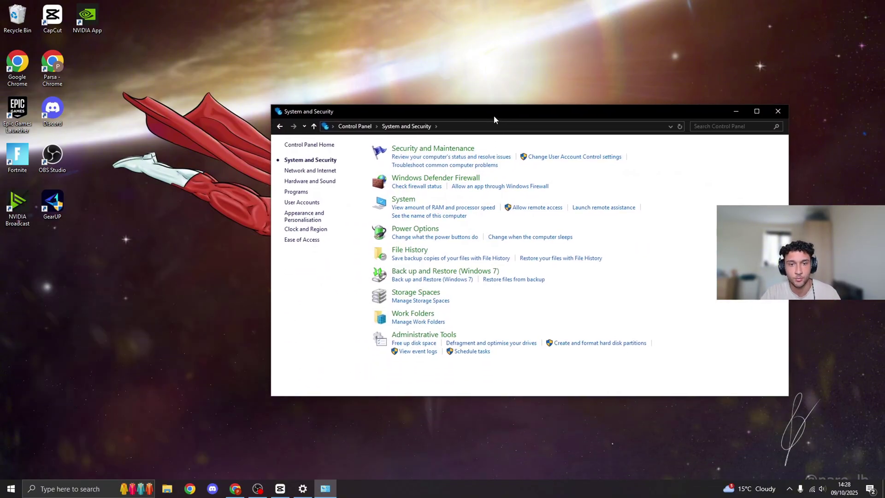
left_click(403, 199)
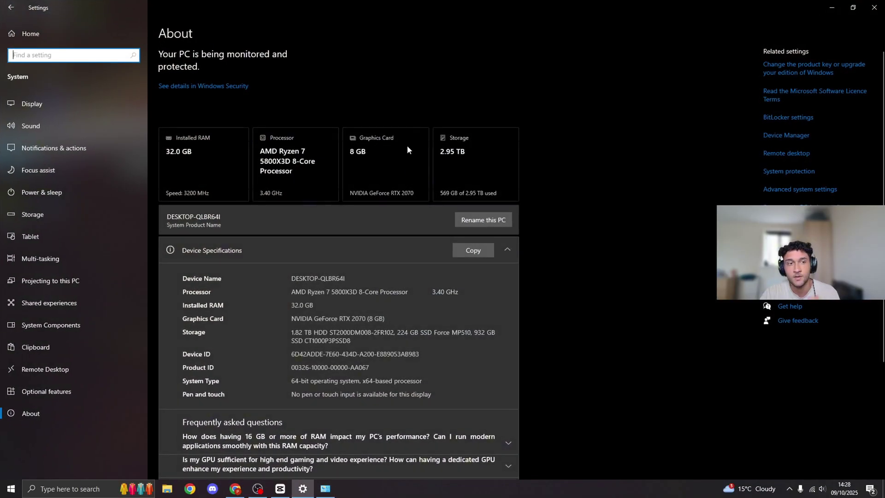
left_click(802, 189)
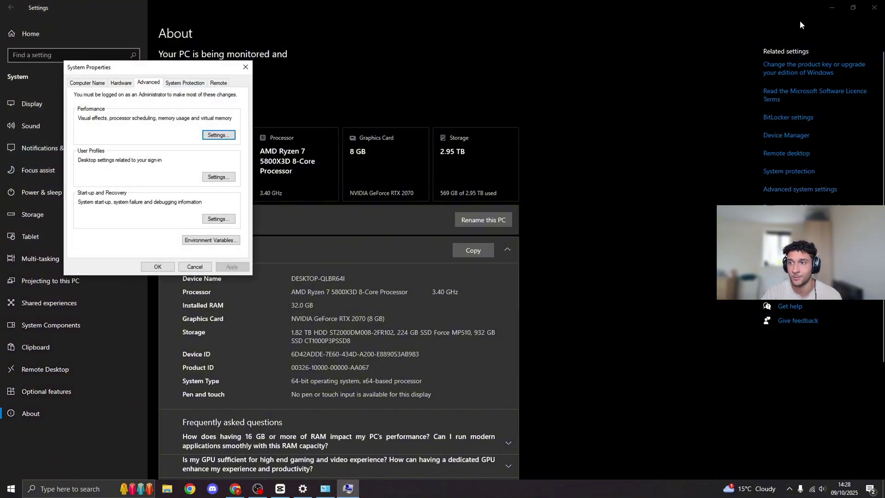
left_click(874, 7)
Keep processor scheduling on Programs in Performance Options, then confirm both dialogs with OK.
left_click_drag(221, 71, 410, 83)
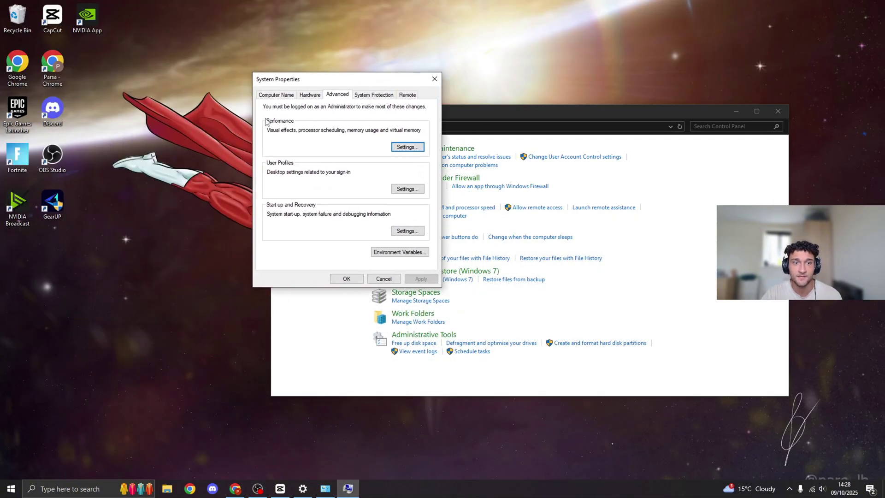
left_click(407, 146)
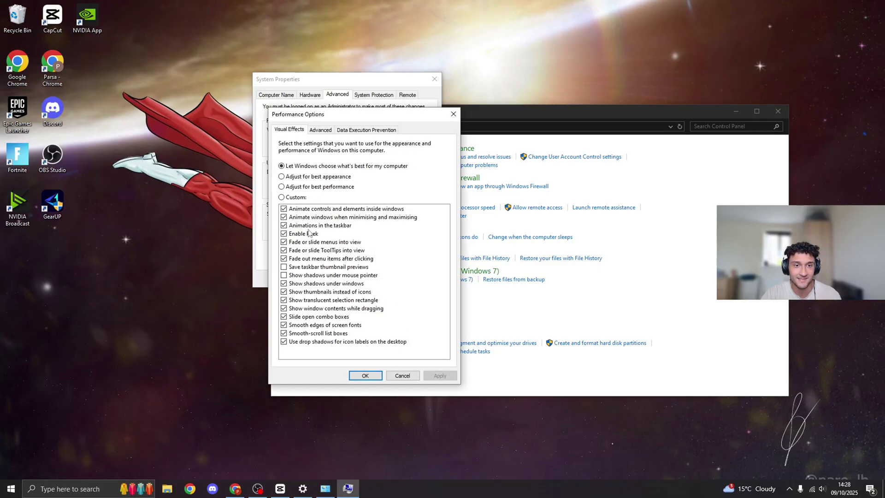
left_click(321, 131)
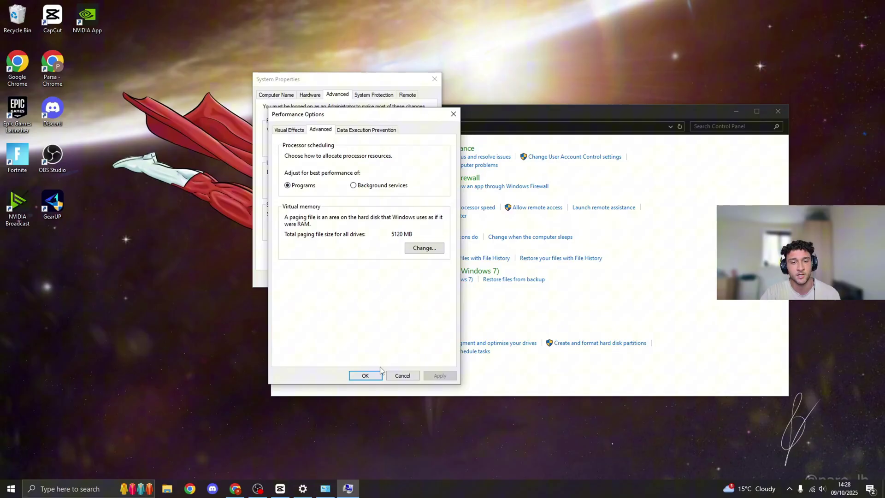
left_click(459, 114)
left_click(437, 82)
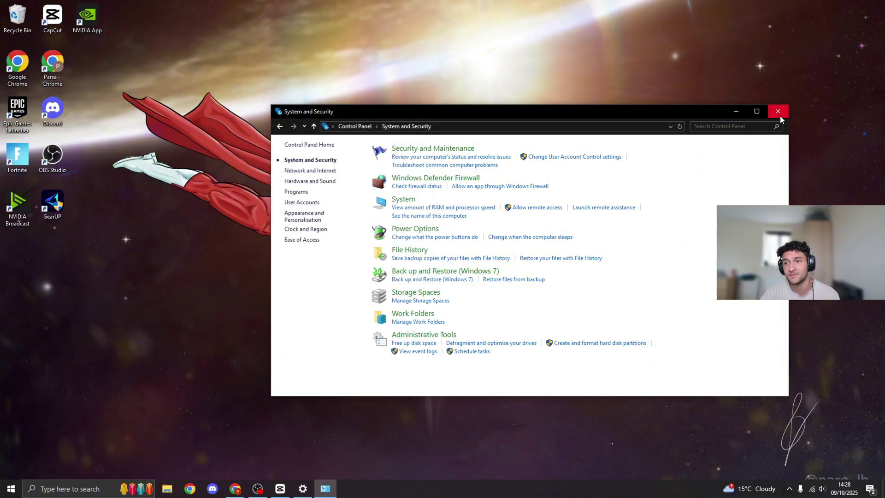
Close Control Panel and open Task Manager's Startup tab from the taskbar menu.
left_click(778, 112)
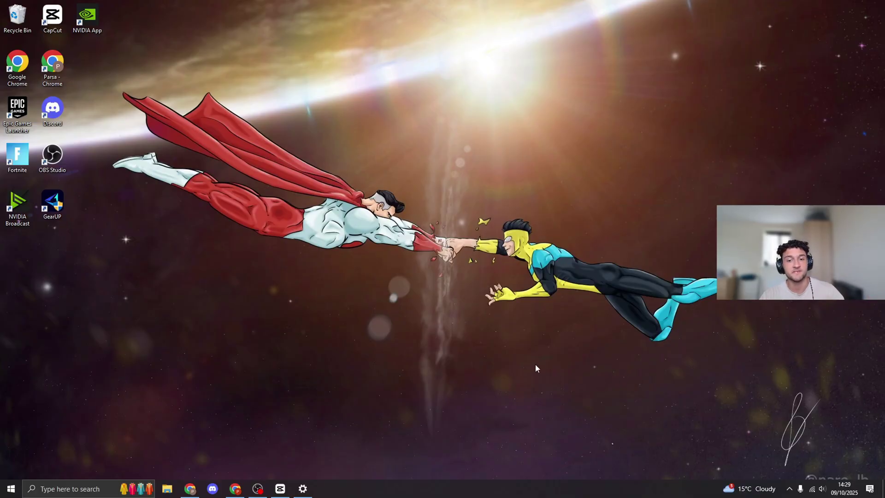
right_click(434, 491)
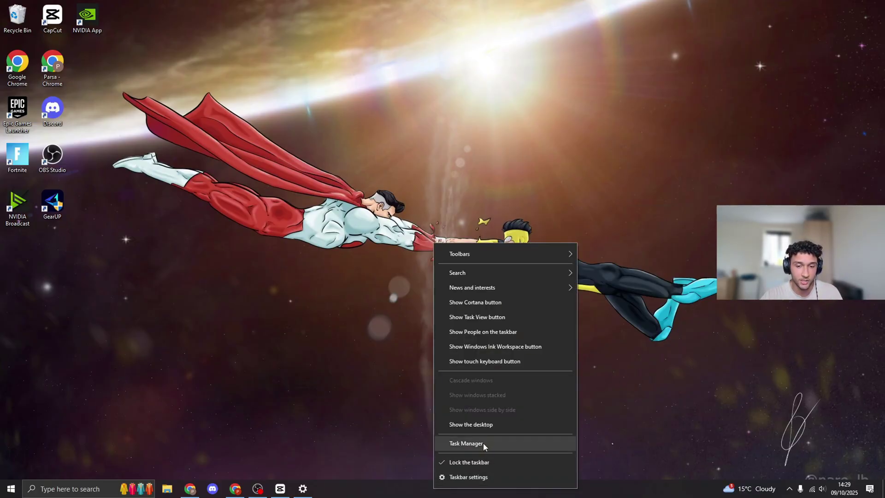
left_click(457, 442)
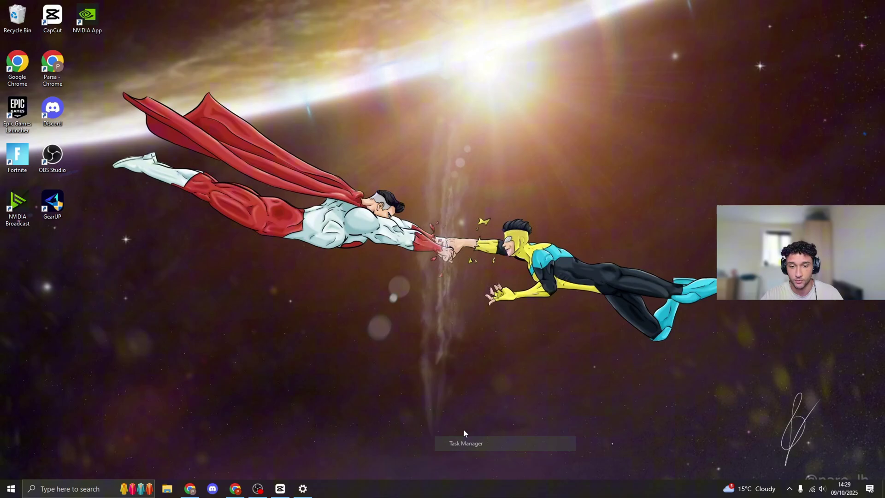
left_click(385, 135)
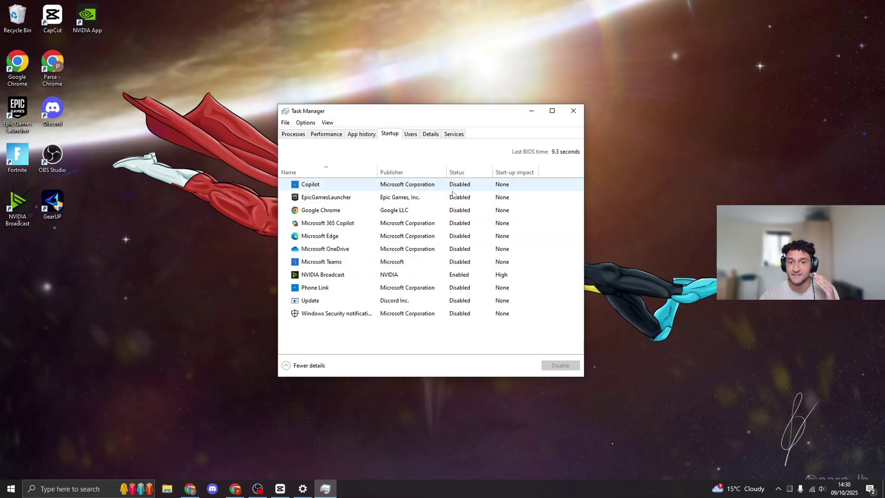
Search 'backg' and switch 'Let apps run in the background' to Off in Background apps.
left_click(531, 112)
left_click(99, 480)
type("backg")
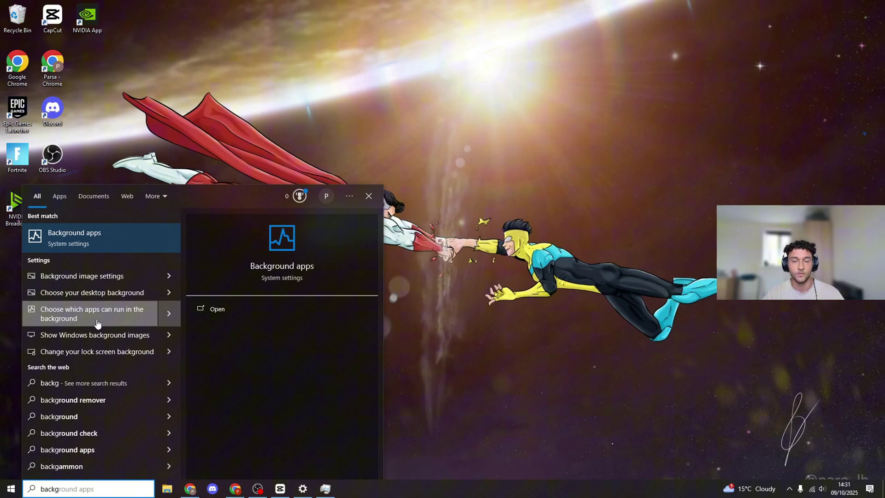
left_click(112, 237)
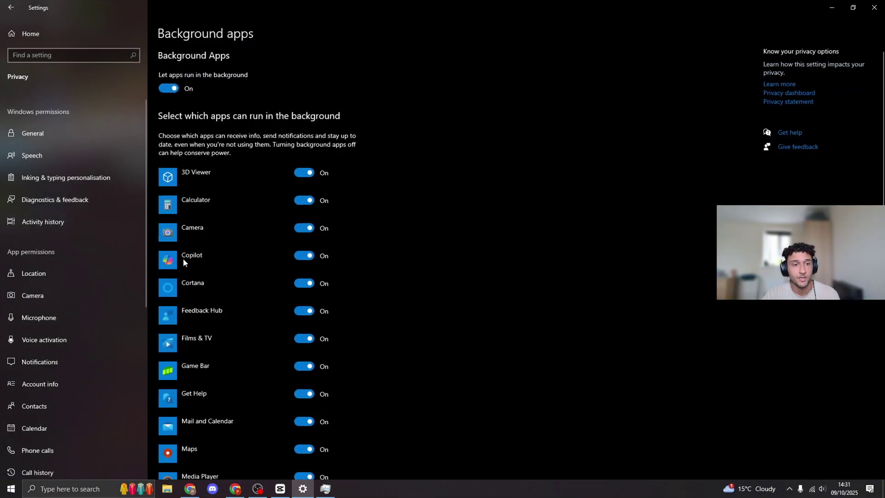
left_click(157, 88)
scroll(192, 244, "down", 10)
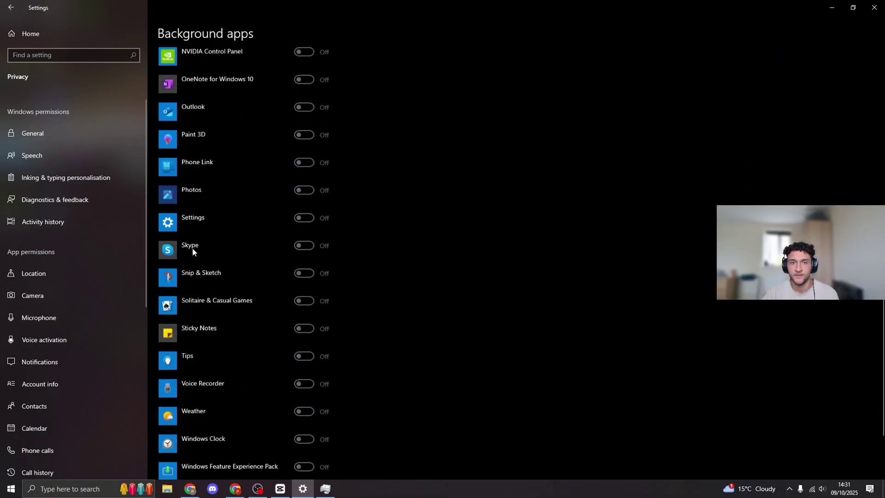
scroll(196, 255, "up", 10)
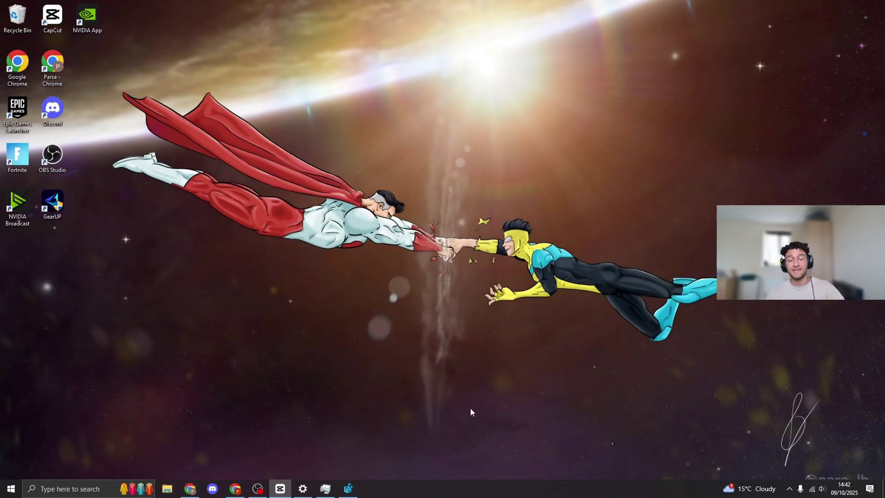
Browse the Keysfan Windows deals in Chrome and highlight the JIN50 coupon code.
left_click(242, 481)
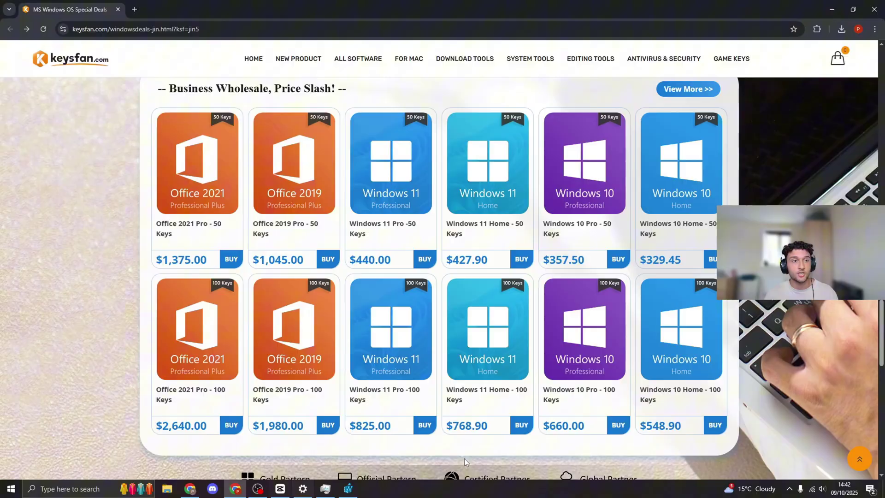
scroll(122, 134, "down", 15)
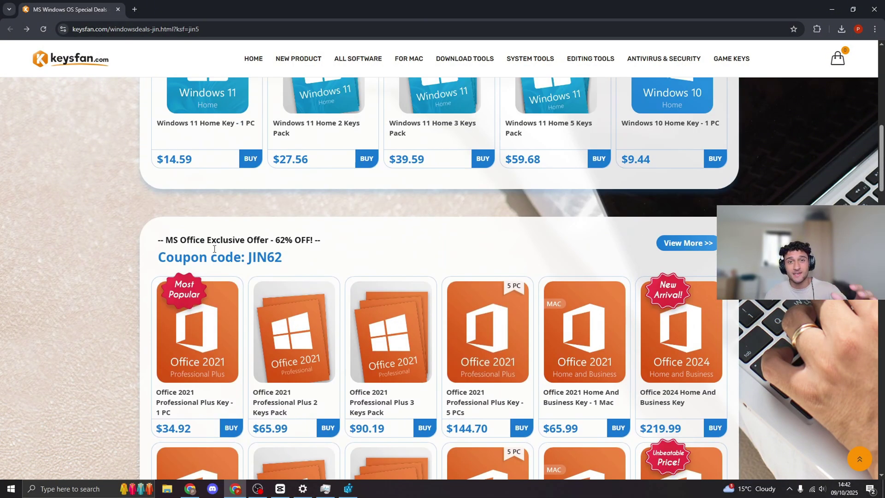
scroll(721, 394, "up", 7)
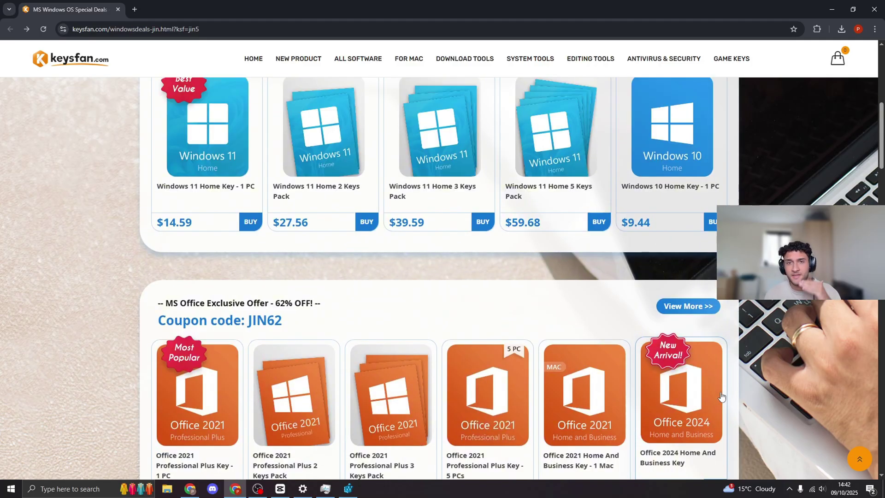
scroll(721, 393, "up", 4)
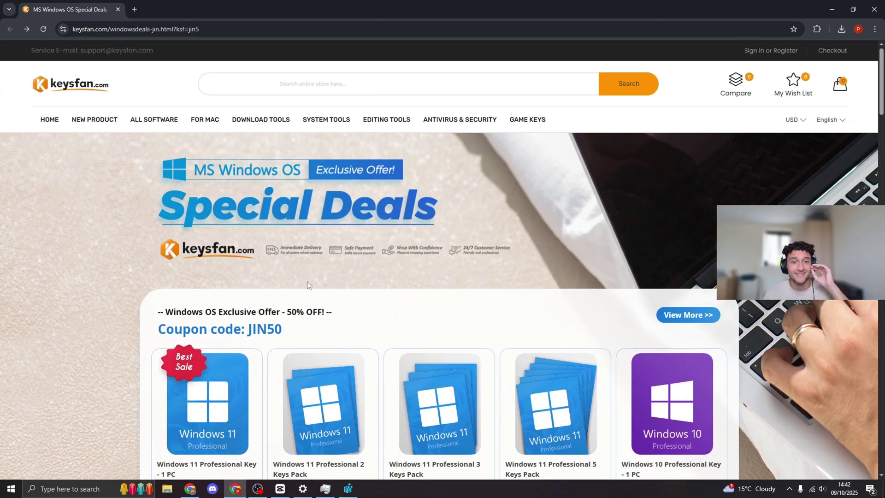
scroll(308, 285, "down", 2)
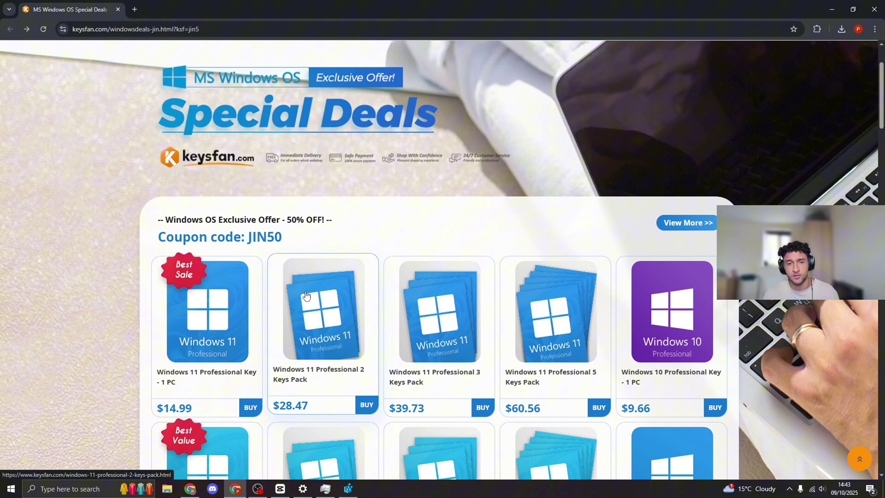
scroll(442, 332, "down", 2)
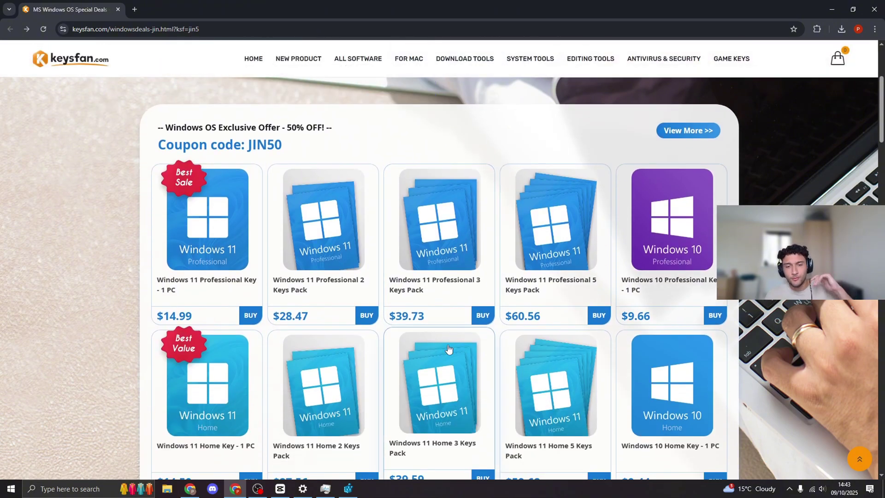
scroll(447, 346, "down", 1)
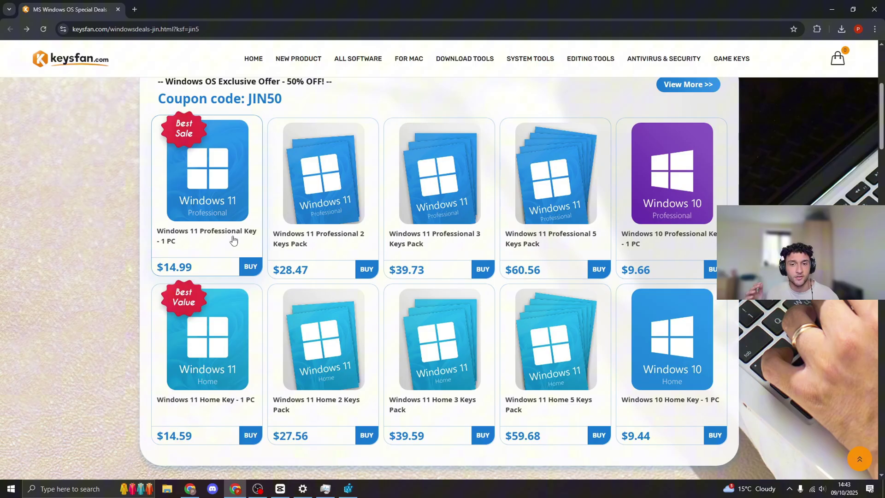
scroll(279, 232, "down", 5)
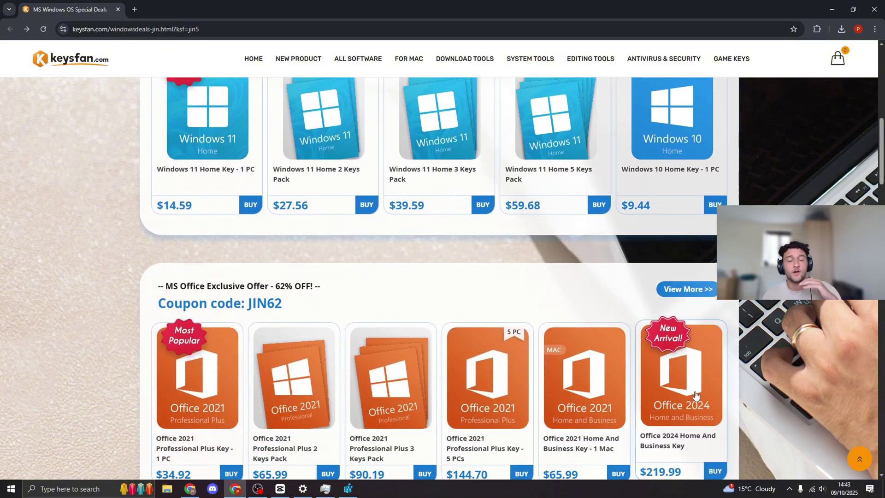
scroll(530, 378, "down", 2)
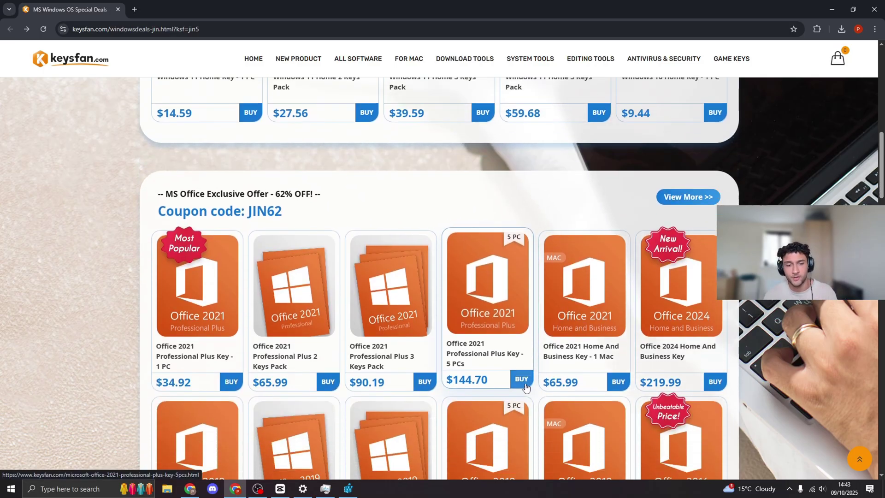
scroll(525, 384, "up", 4)
scroll(517, 364, "up", 6)
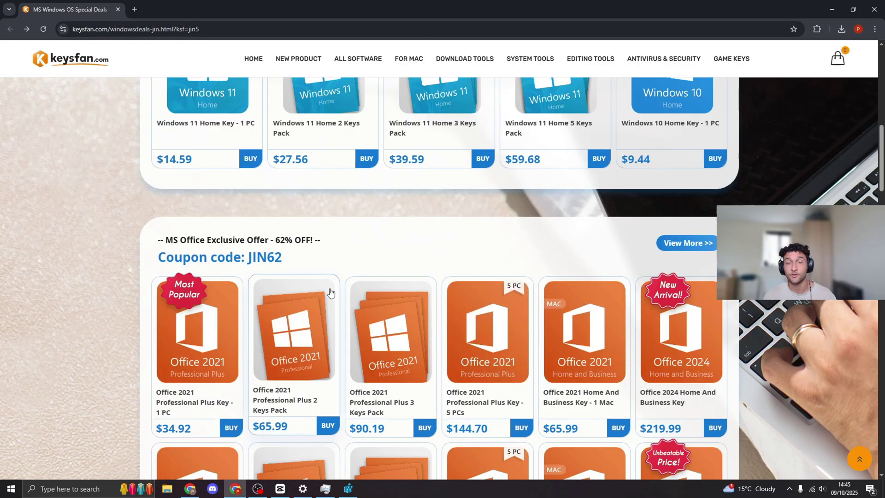
scroll(331, 296, "down", 2)
scroll(331, 296, "down", 1)
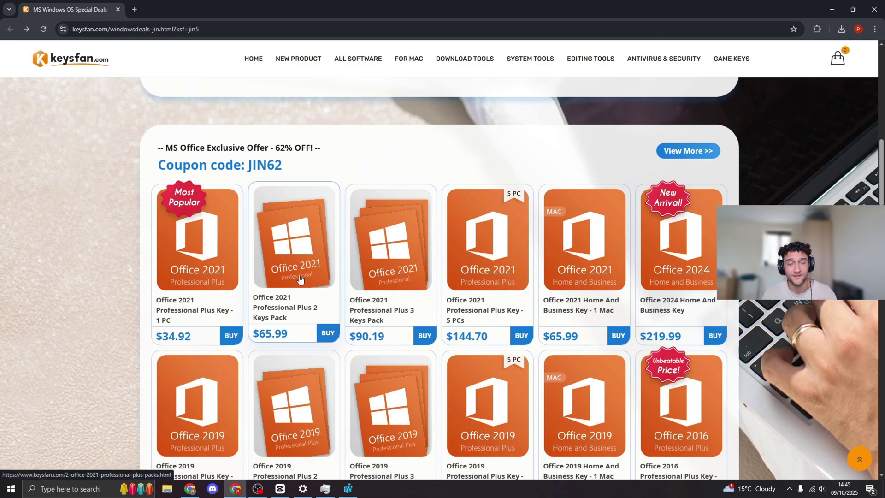
scroll(300, 280, "up", 1)
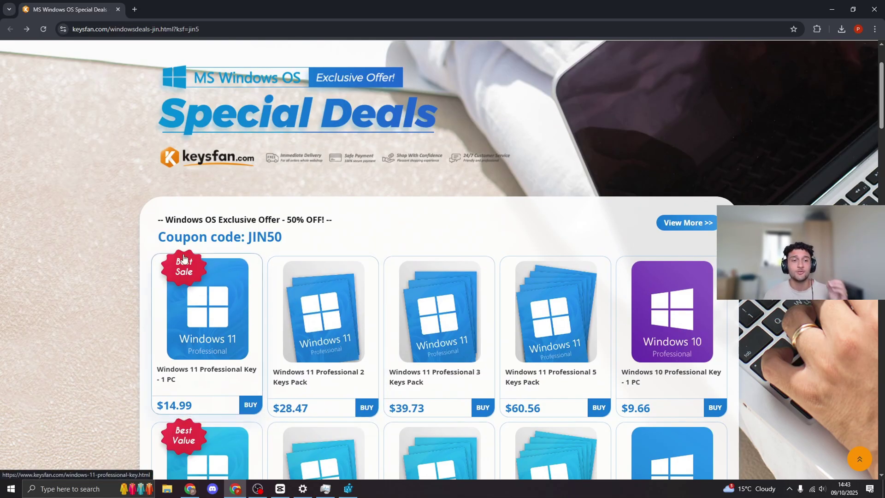
left_click_drag(242, 237, 277, 239)
left_click(282, 240)
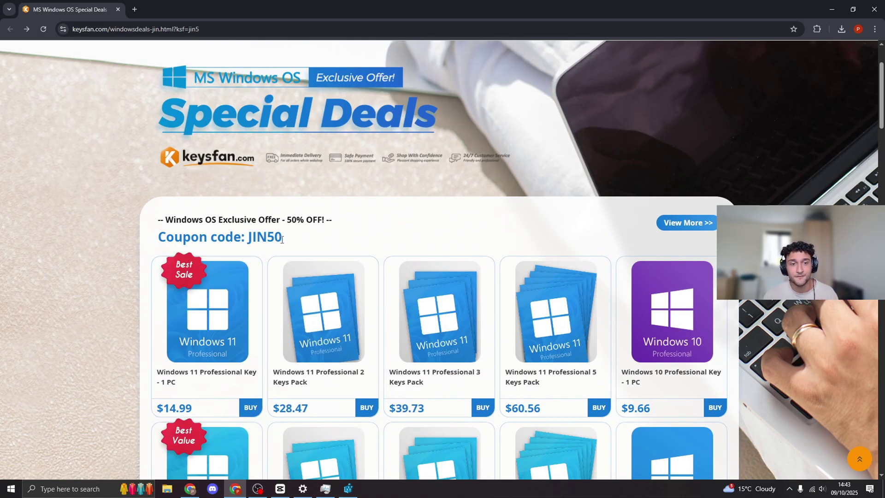
Add the Windows 11 Professional Key - 1 PC to the cart and view the cart.
left_click(256, 401)
left_click(578, 360)
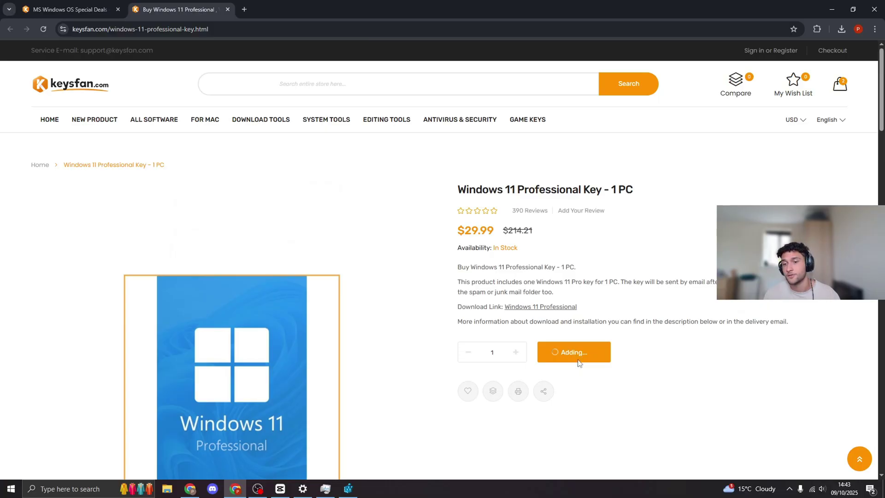
left_click(530, 323)
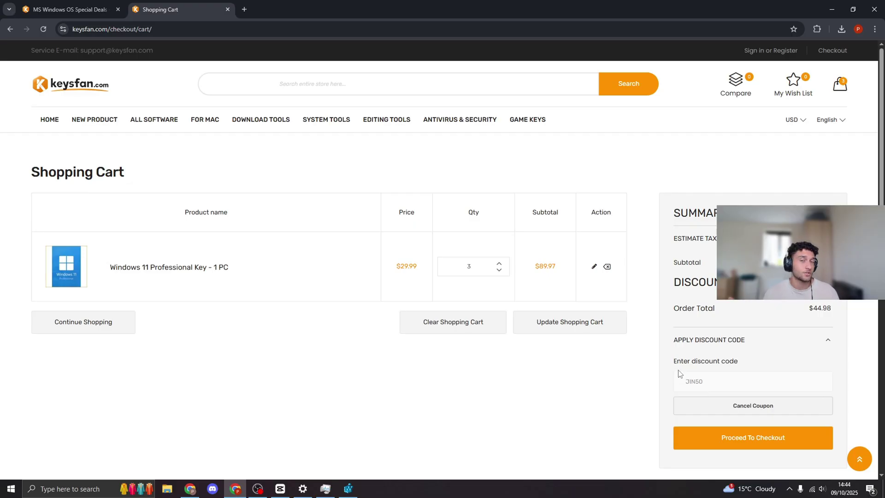
scroll(567, 306, "down", 2)
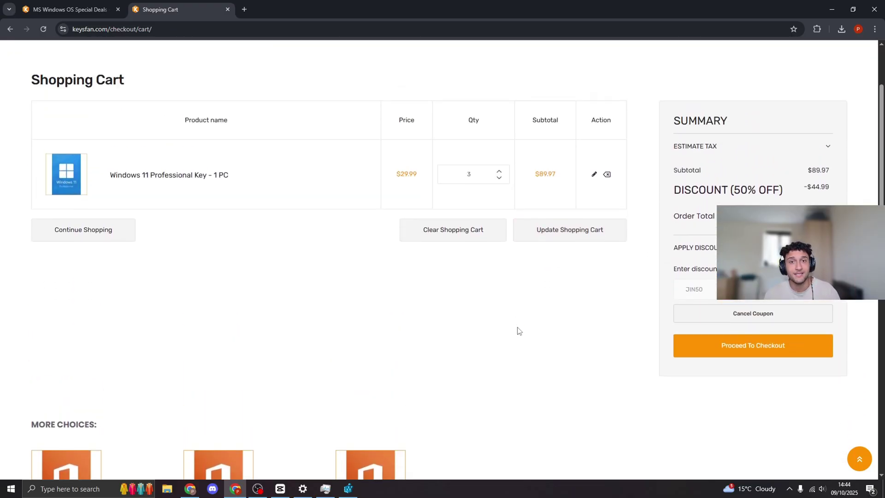
scroll(517, 330, "up", 2)
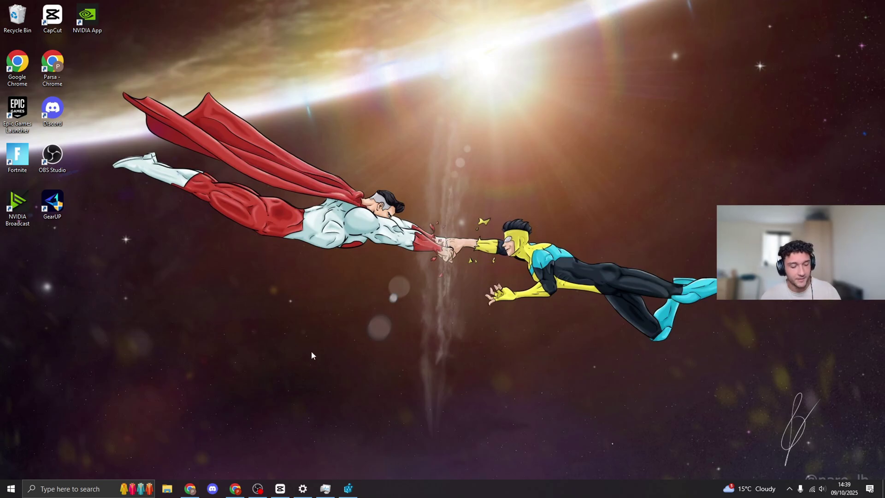
Bring up the Run dialog with Win+R and deselect the prefilled regedit command.
key("super+r")
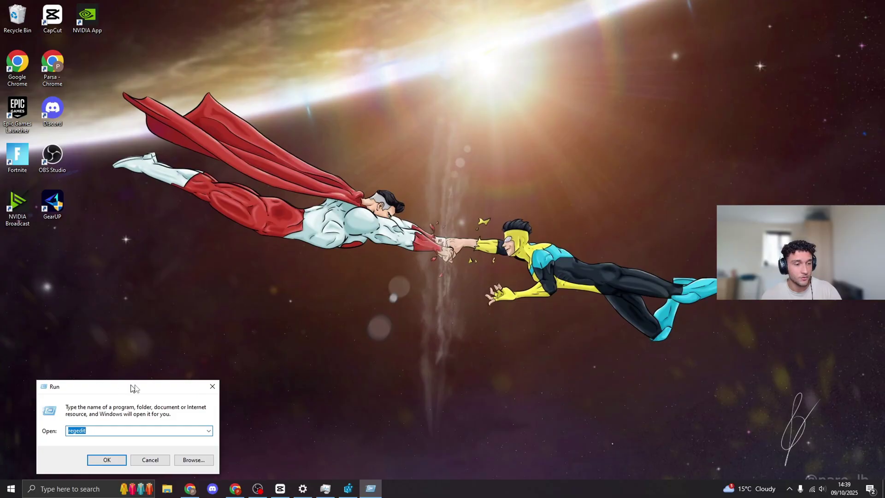
left_click(361, 253)
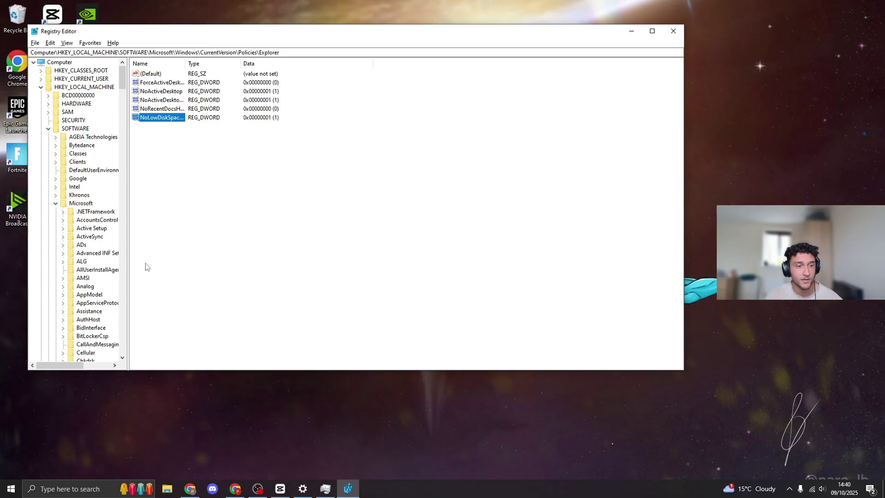
left_click_drag(122, 85, 122, 212)
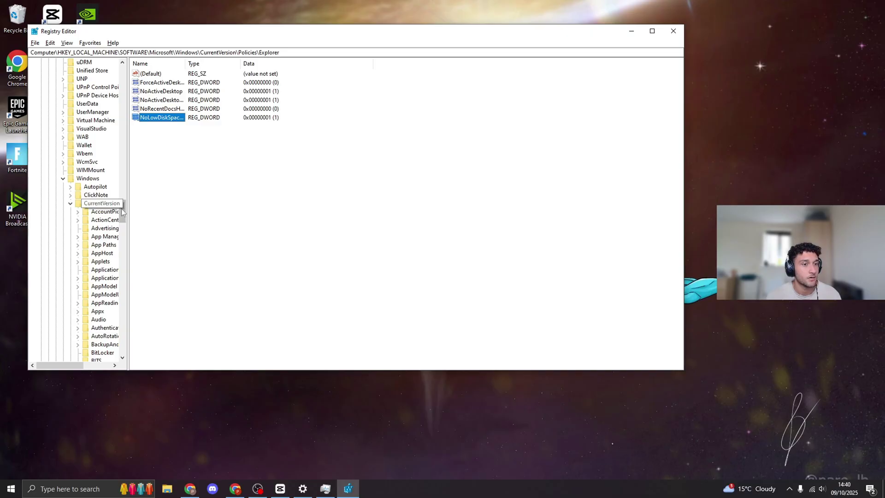
left_click_drag(122, 210, 124, 279)
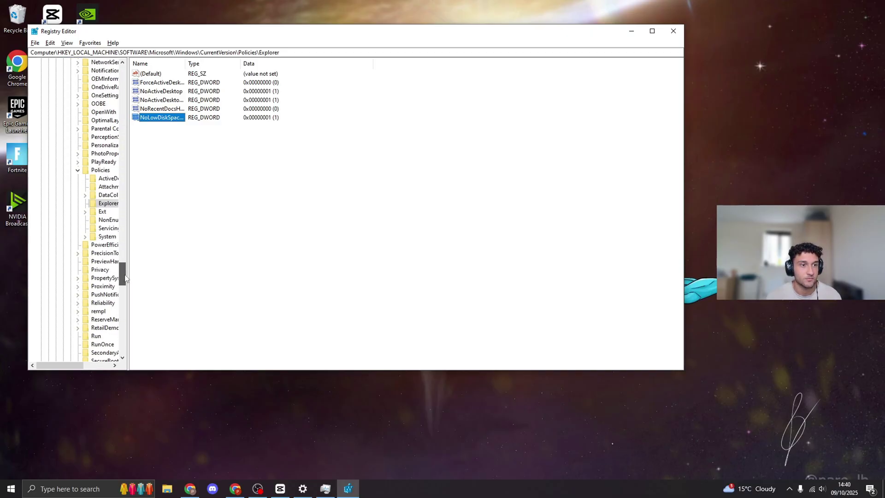
left_click(217, 212)
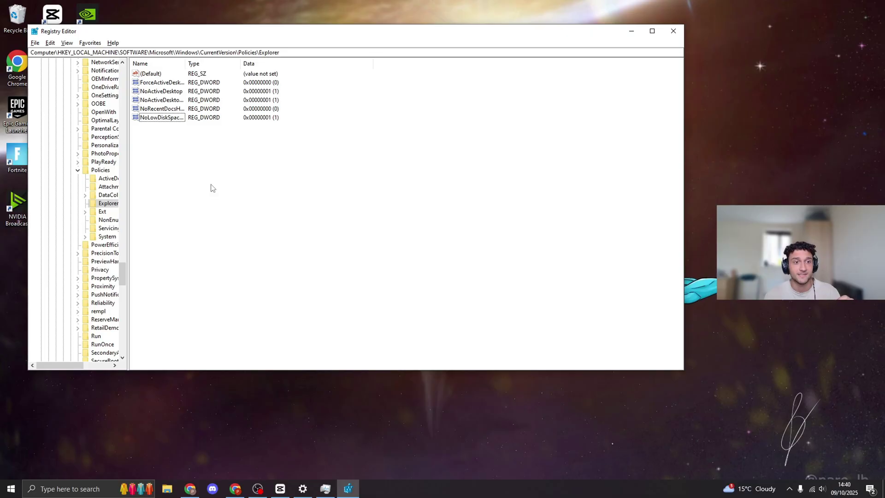
left_click(174, 118)
double_click(170, 118)
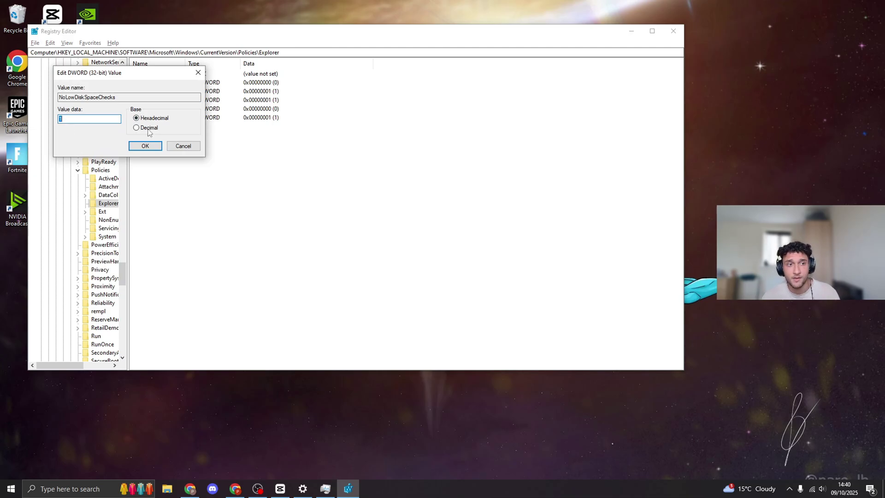
left_click(199, 72)
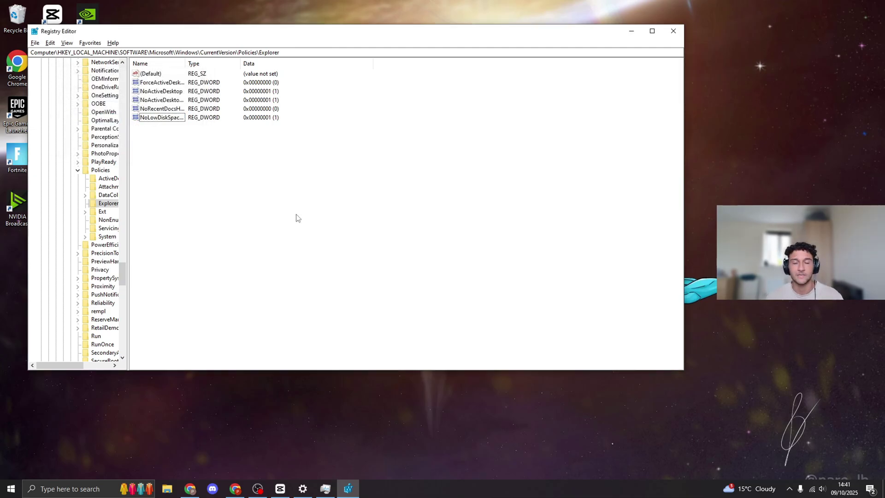
Create a new DWORD (32-bit) value, New Value #1, in the Explorer policies key.
right_click(228, 154)
mouse_move(245, 161)
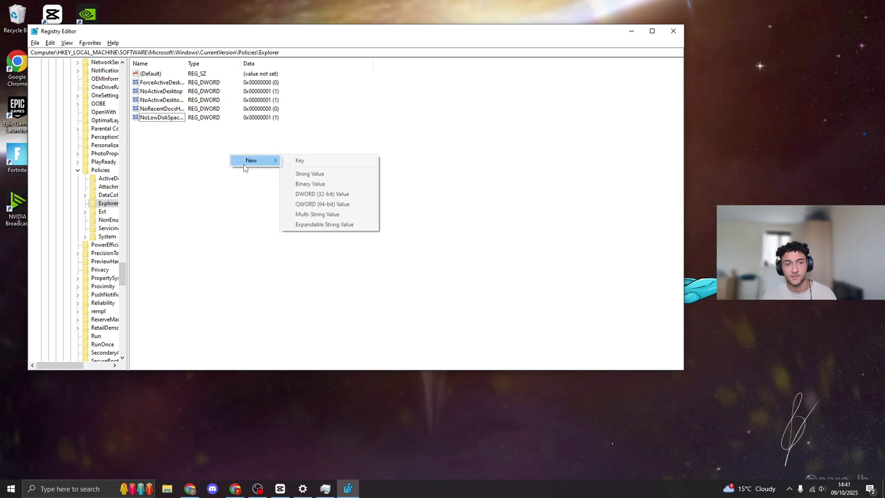
left_click(326, 194)
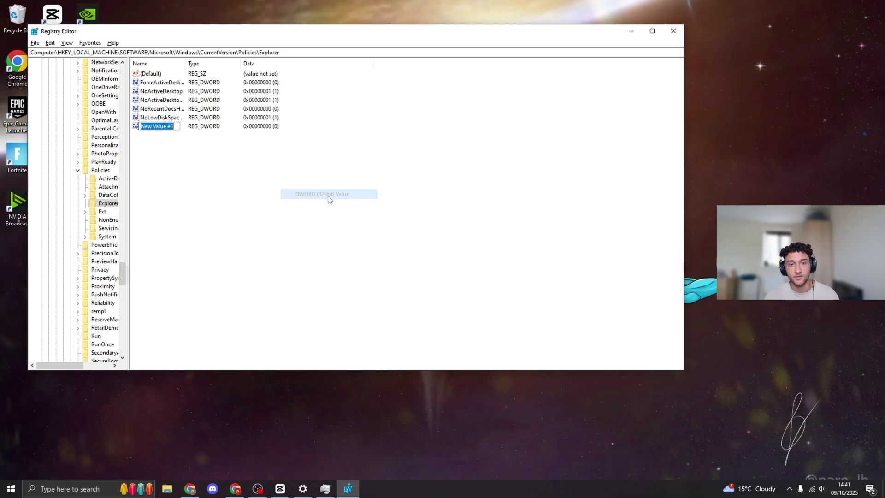
Inspect the NoLowDiskSpaceChecks and New Value #1 data, closing each editor unchanged.
double_click(162, 117)
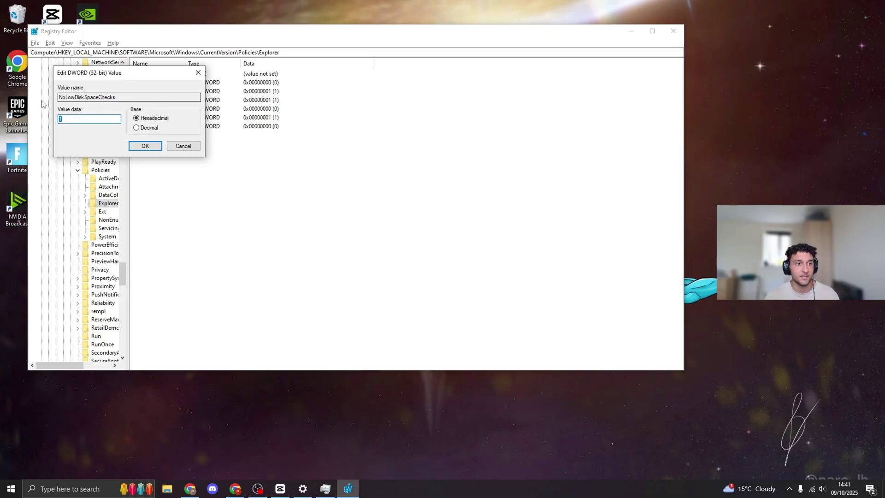
left_click(199, 73)
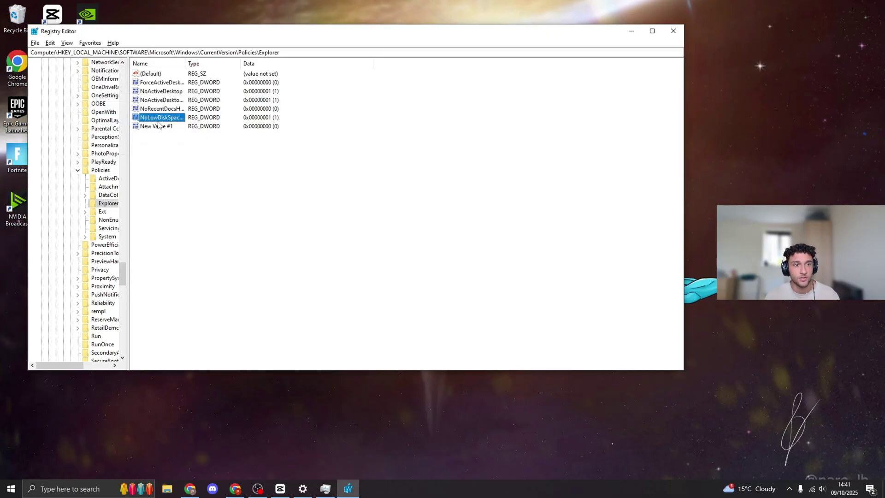
double_click(156, 127)
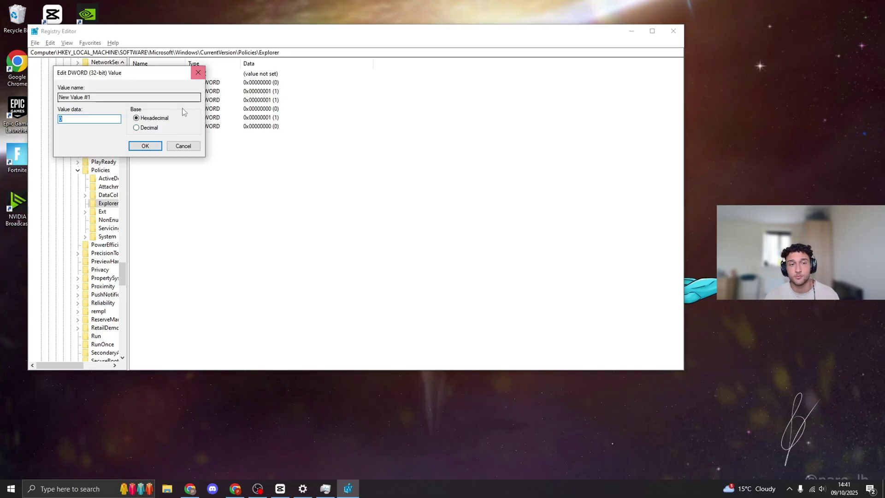
left_click(198, 72)
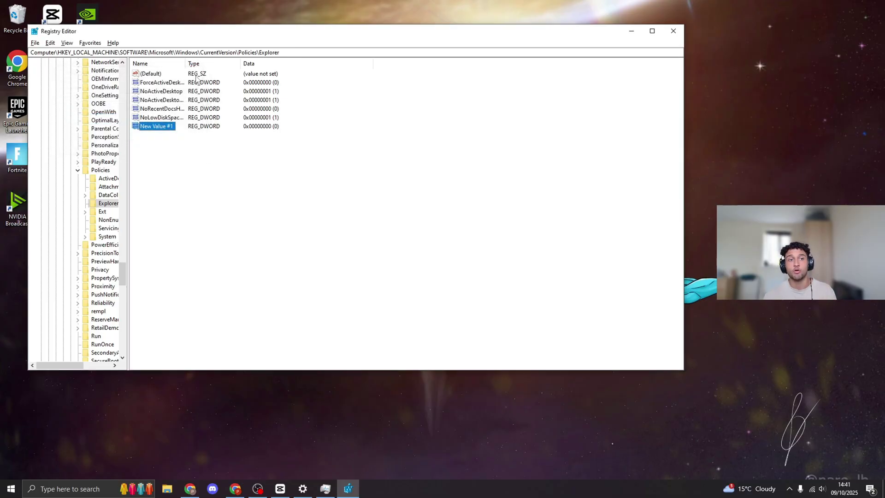
left_click(279, 184)
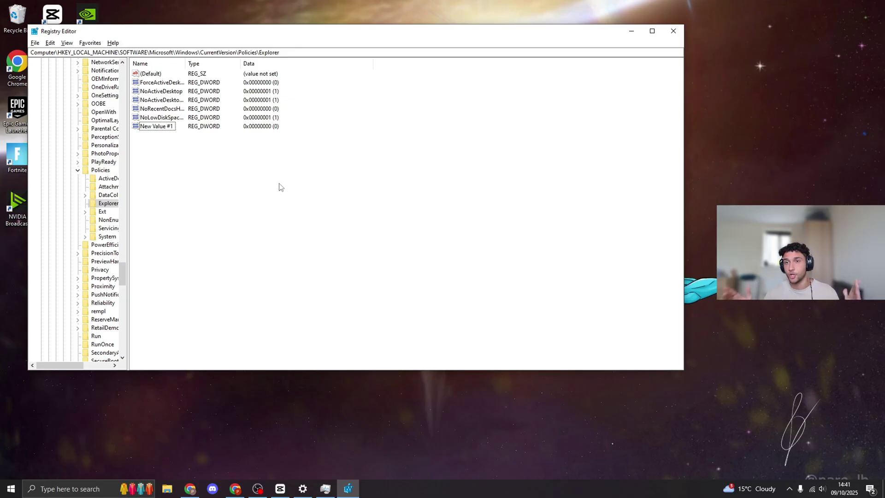